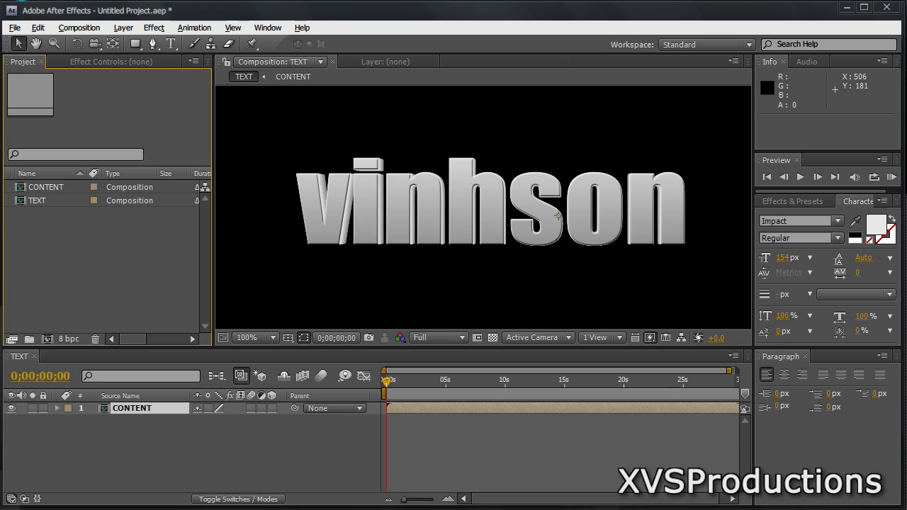
# - Create a new 1280×720 composition named 'Main Comp' and zoom out to see it all
pyautogui.click(95, 29)
pyautogui.click(98, 41)
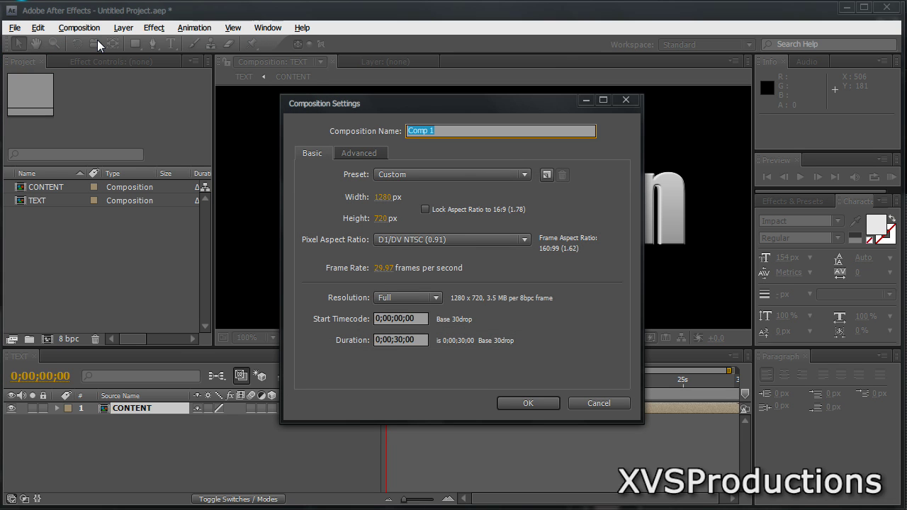
pyautogui.write('Main Comp')
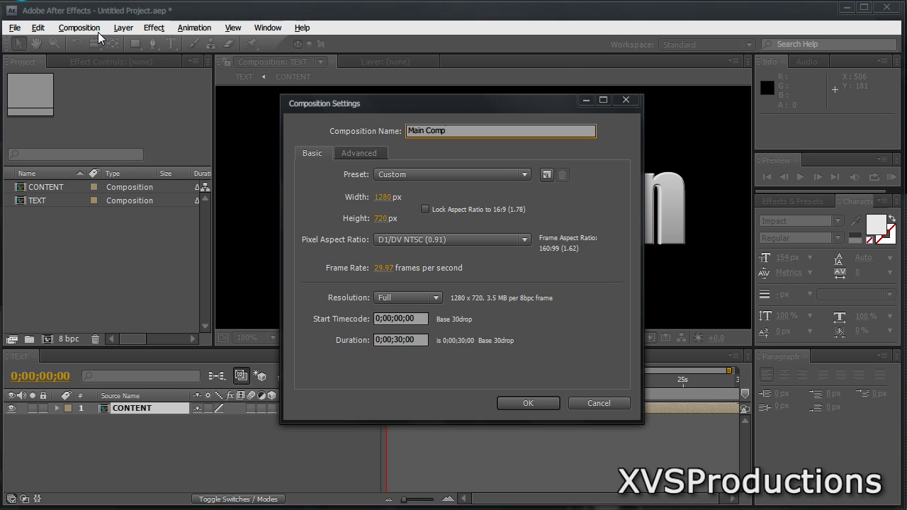
pyautogui.press('Return')
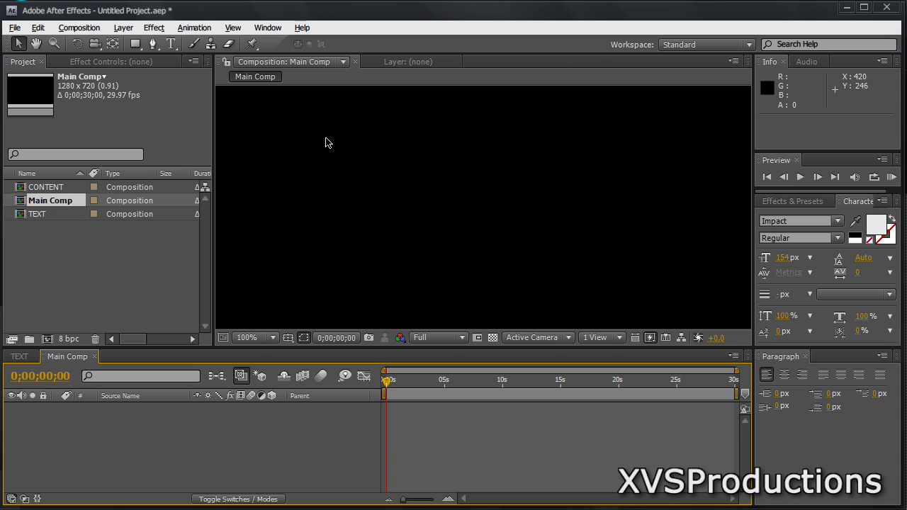
pyautogui.press(',')
pyautogui.press(',')
pyautogui.press(',')
pyautogui.press(',')
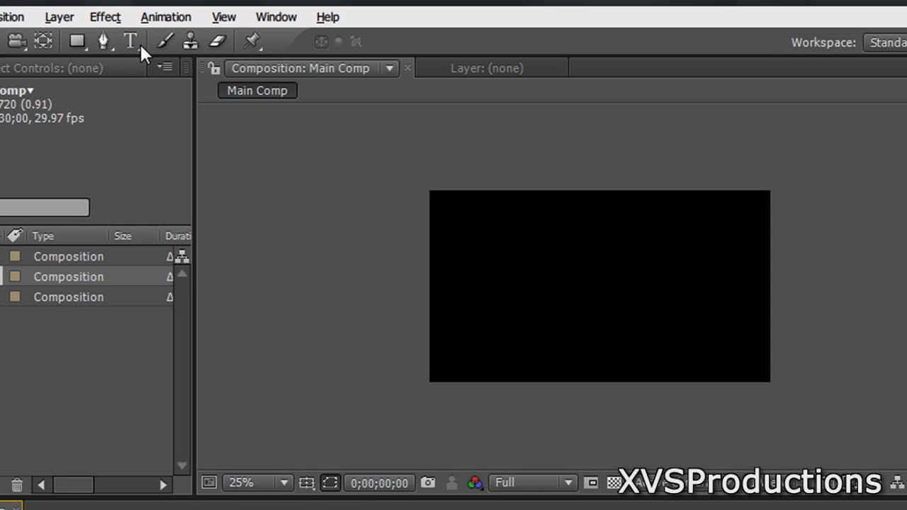
# - Add a text layer reading 'xvsp' in the comp
pyautogui.click(138, 37)
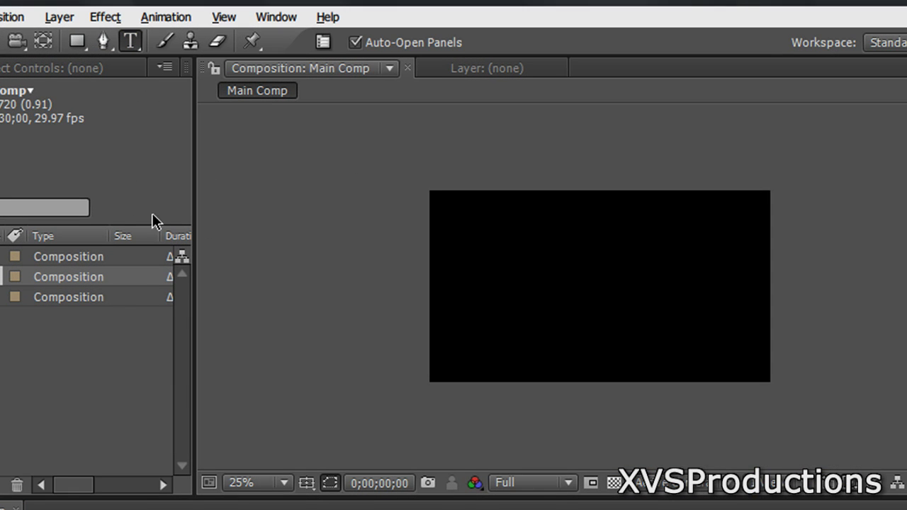
pyautogui.click(475, 284)
pyautogui.write('xvsp')
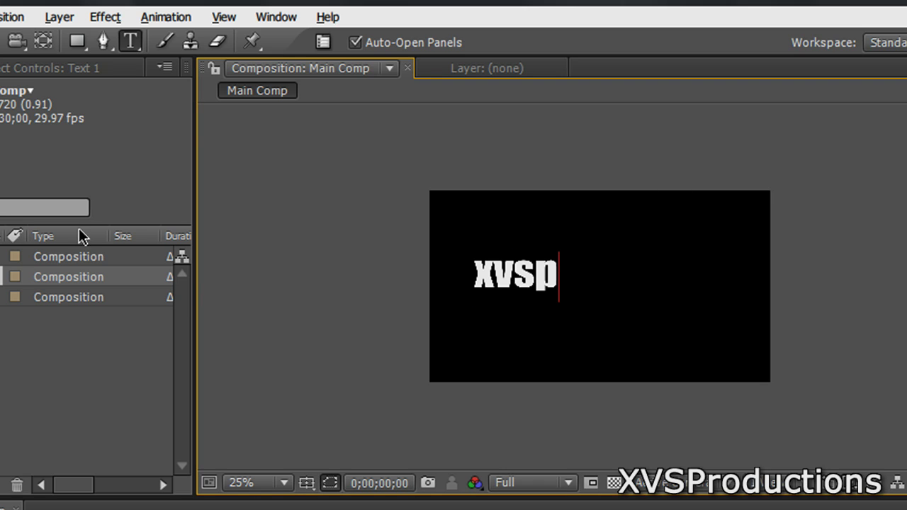
pyautogui.click(1, 41)
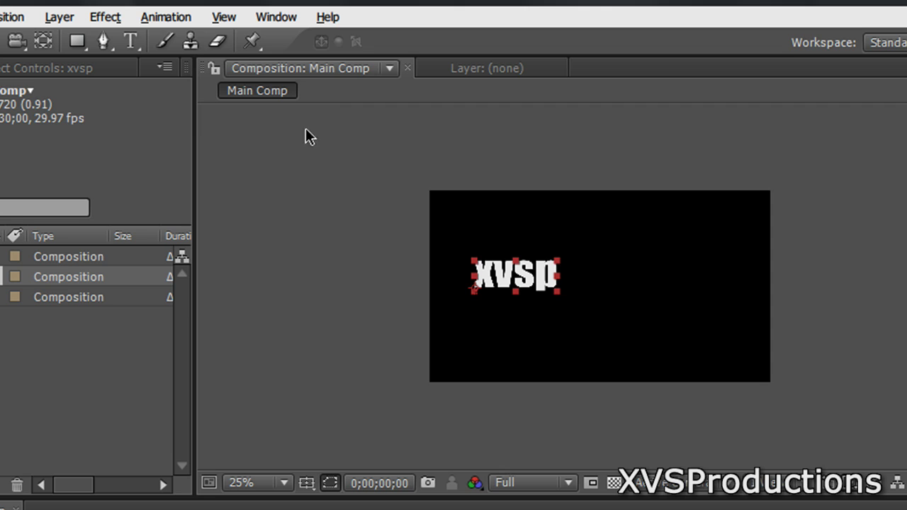
# - Centre the xvsp text using the Title/Action Safe guides, then hide the guides
pyautogui.click(307, 483)
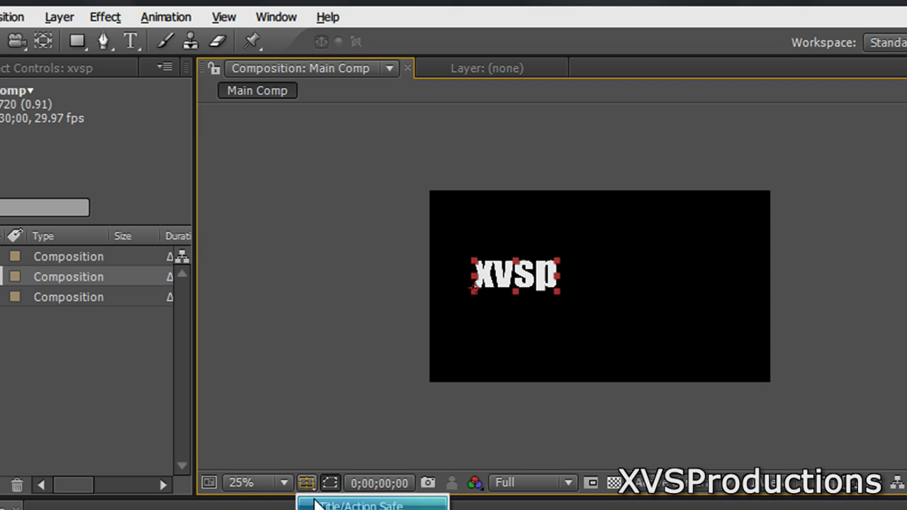
pyautogui.click(316, 501)
pyautogui.moveTo(549, 292); pyautogui.dragTo(629, 283)
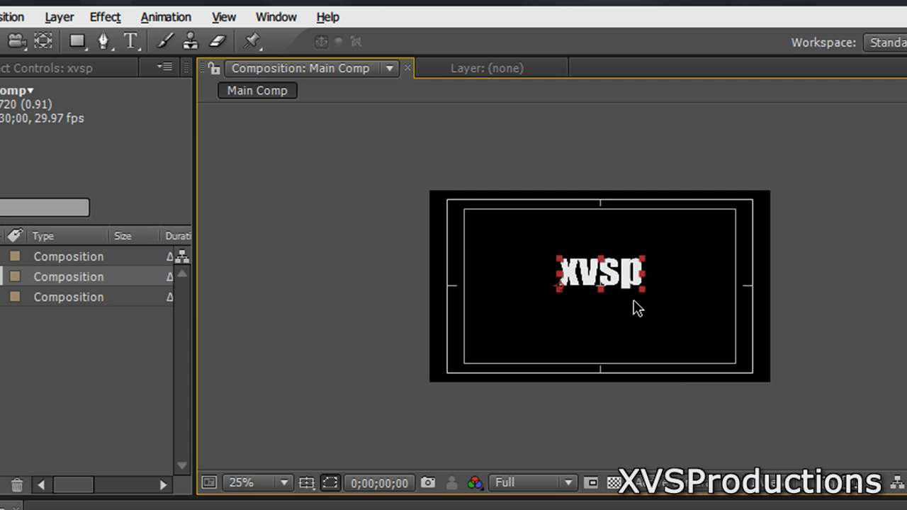
pyautogui.hotkey('shift', 'Down')
pyautogui.hotkey('shift', 'Down')
pyautogui.press('Up')
pyautogui.press('Up')
pyautogui.press('Up')
pyautogui.press('Up')
pyautogui.press('Up')
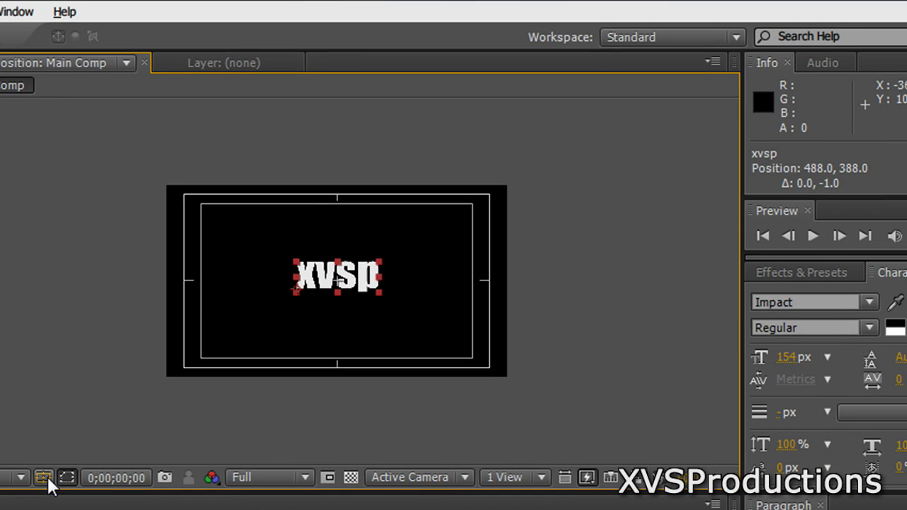
pyautogui.click(48, 479)
pyautogui.click(54, 499)
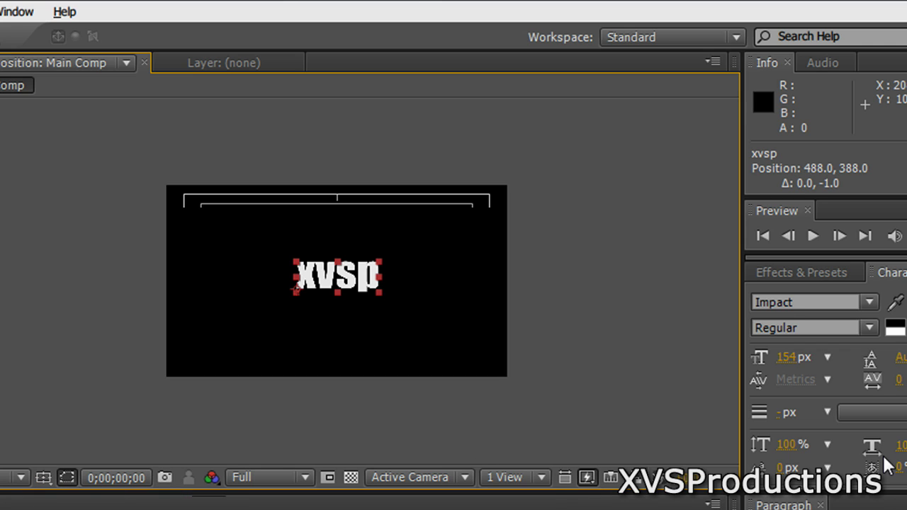
pyautogui.click(591, 308)
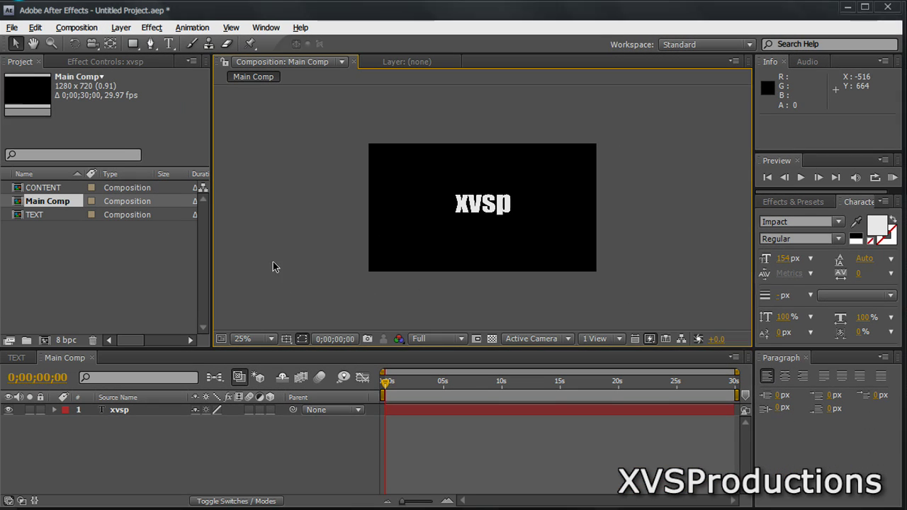
pyautogui.click(183, 411)
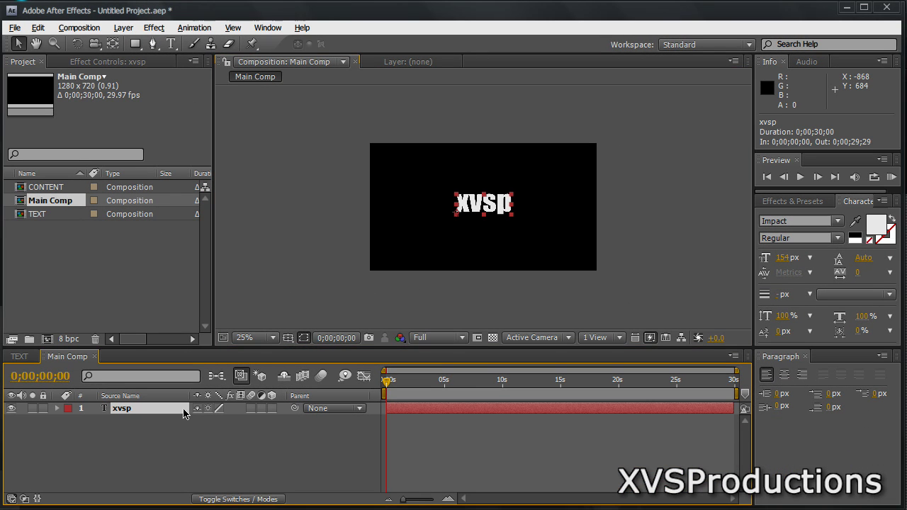
# - Pre-compose the xvsp text layer into a new composition named '3D TEXT'
pyautogui.click(122, 28)
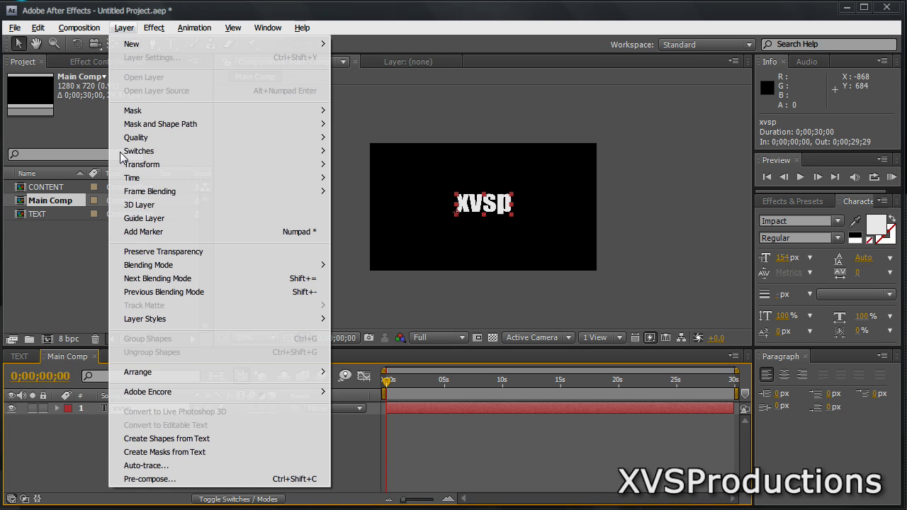
pyautogui.click(148, 479)
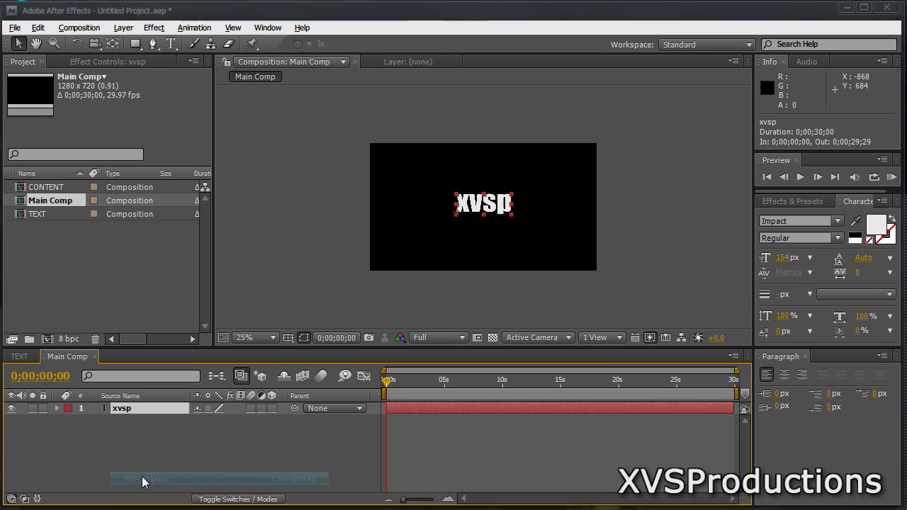
pyautogui.write('3D TEXT')
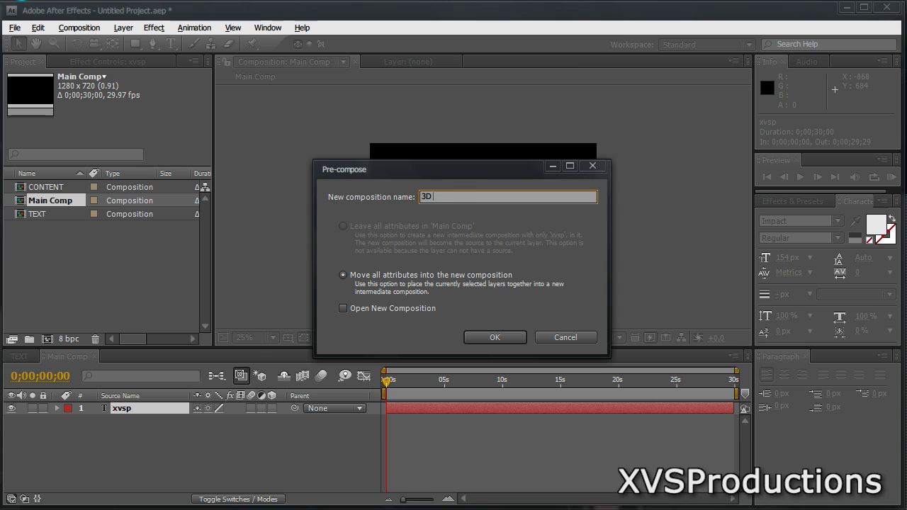
pyautogui.click(427, 277)
pyautogui.press('Return')
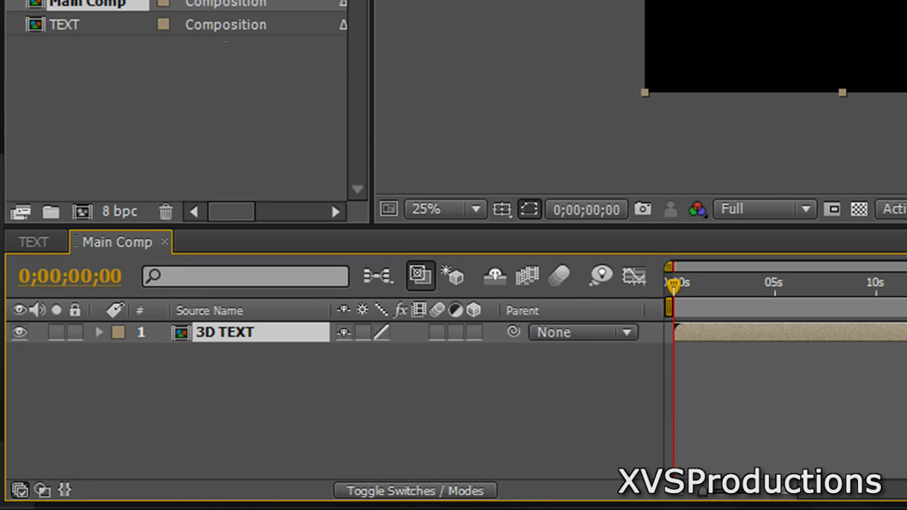
# - Open the 3D TEXT composition and turn on the 3D Layer switch for xvsp
pyautogui.hotkey('alt', 'l')
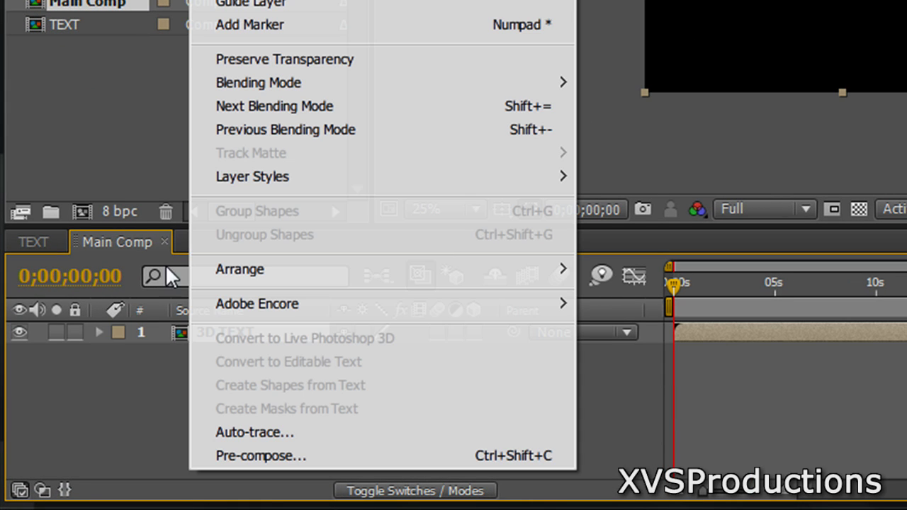
pyautogui.rightClick(174, 325)
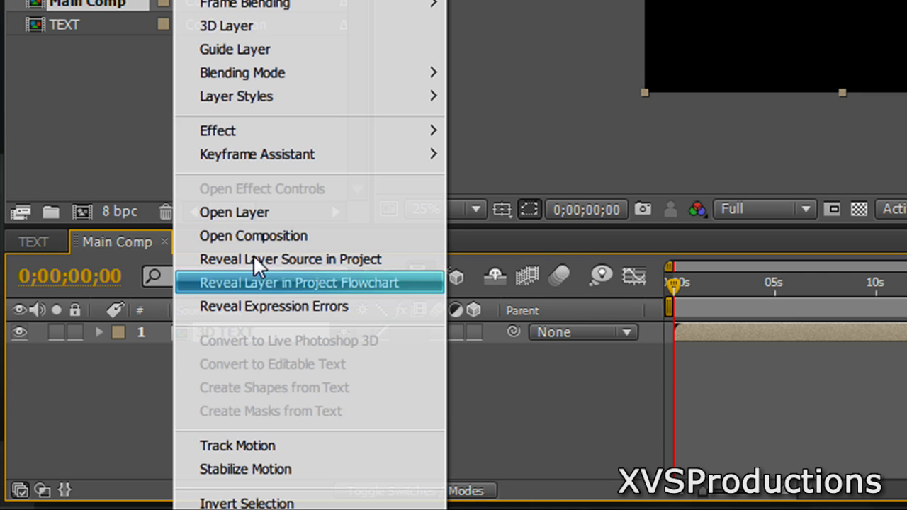
pyautogui.click(253, 236)
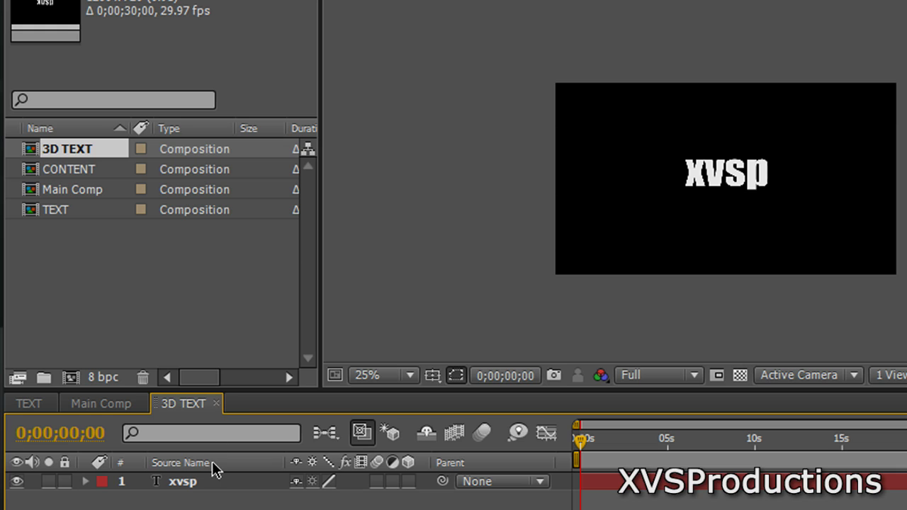
pyautogui.click(212, 483)
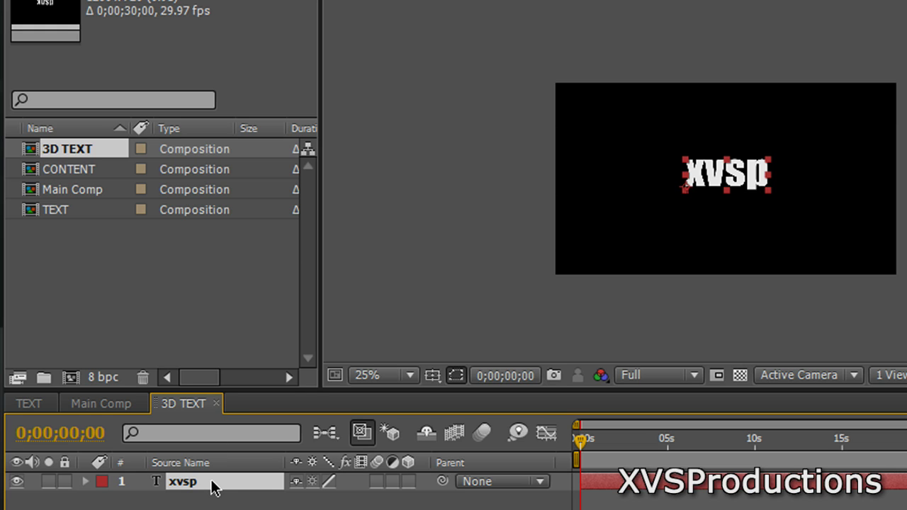
pyautogui.click(210, 499)
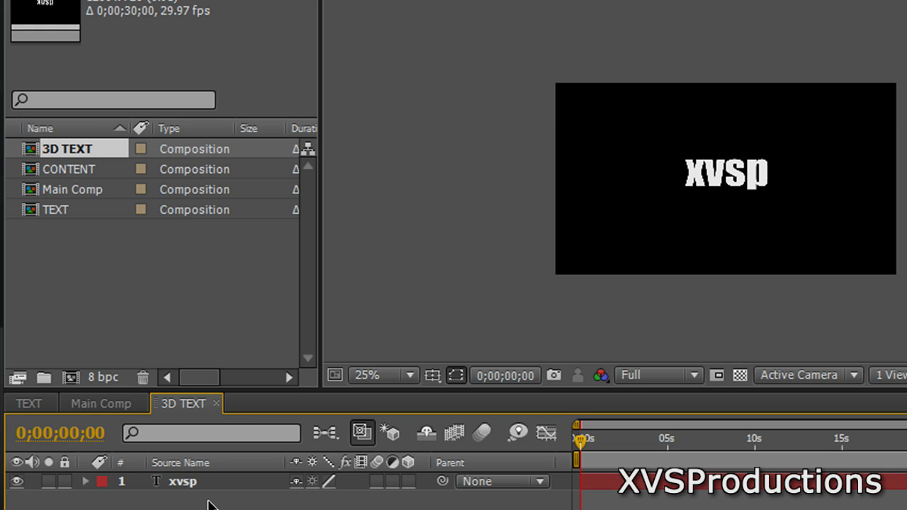
pyautogui.click(409, 481)
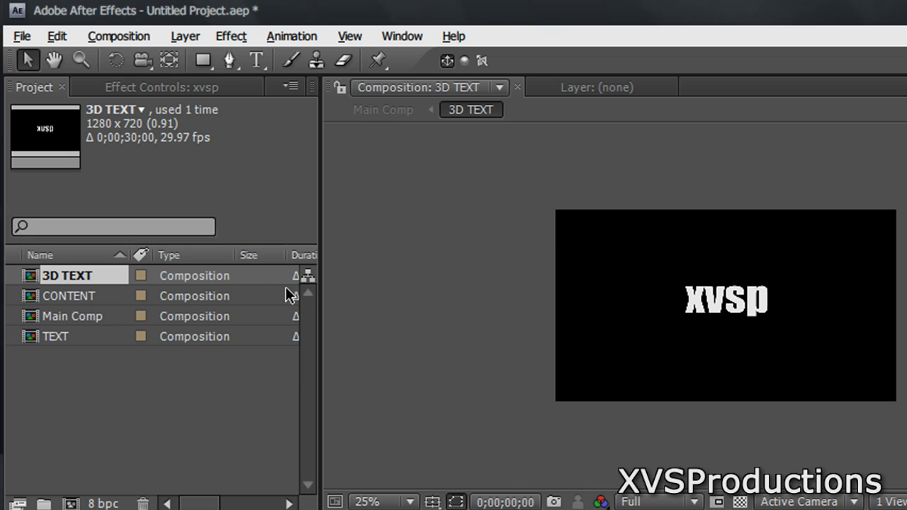
# - Select the xvsp layer and apply the graymachine_3D preset from the Desktop
pyautogui.hotkey('ctrl', 'a')
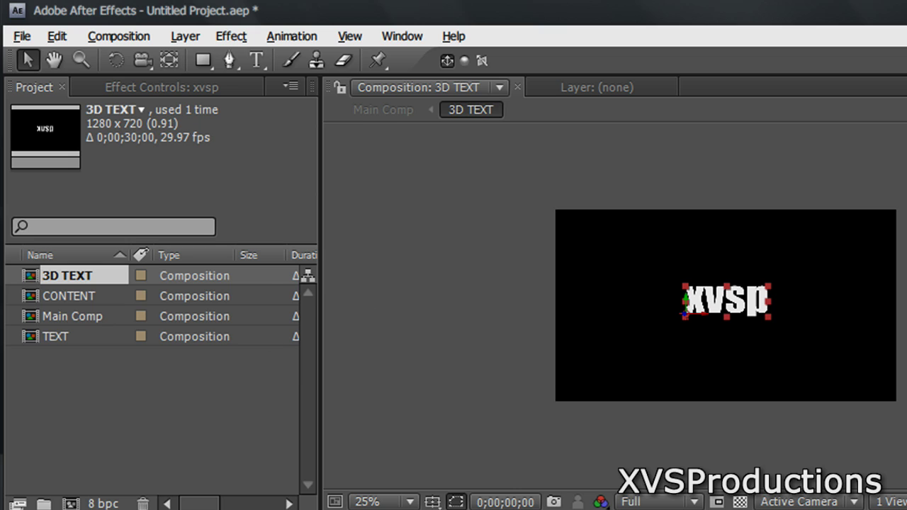
pyautogui.click(282, 39)
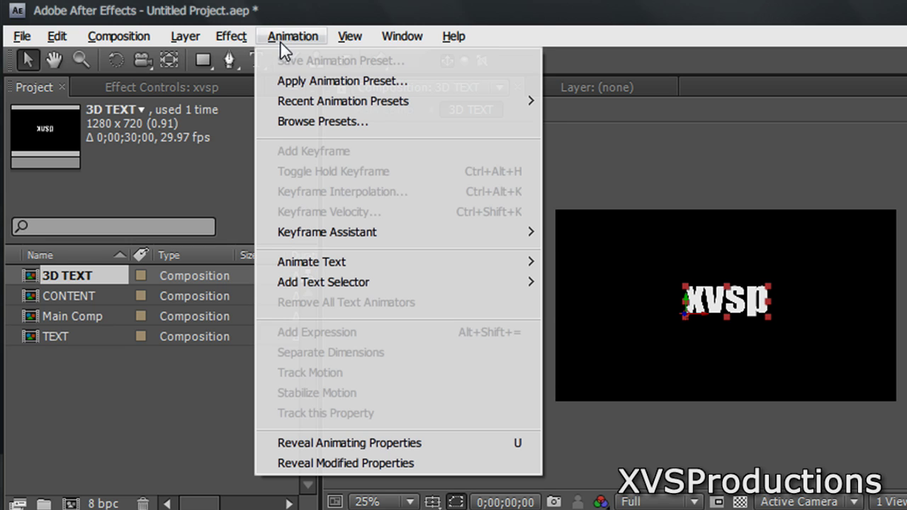
pyautogui.click(284, 81)
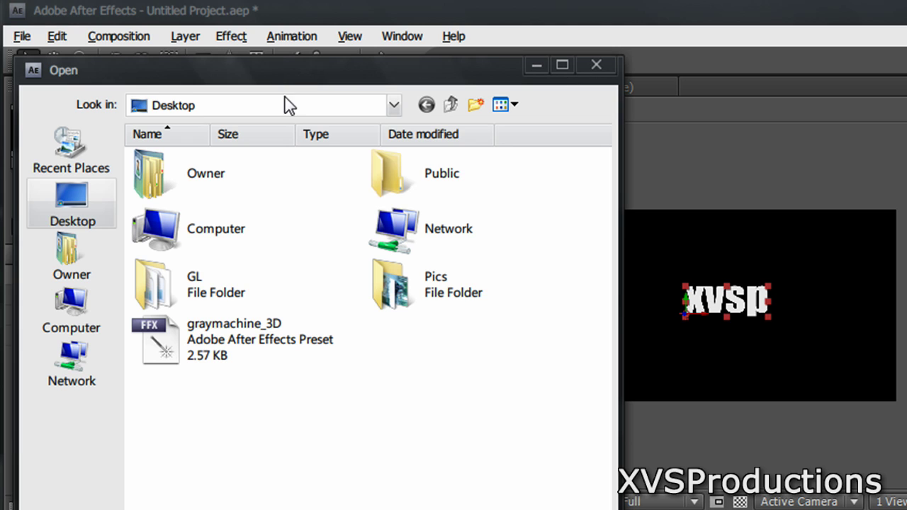
pyautogui.doubleClick(274, 324)
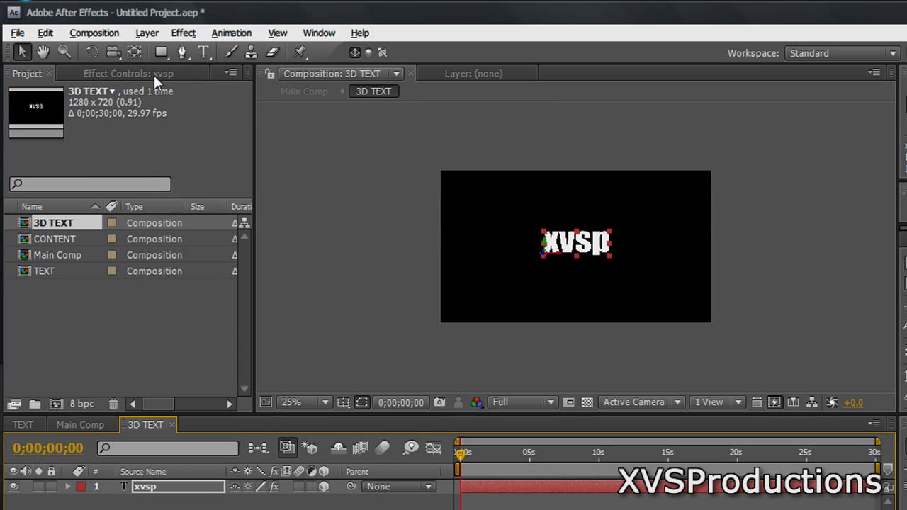
# - Zoom the comp view to 50% and select the xvsp layer
pyautogui.click(153, 72)
pyautogui.click(137, 209)
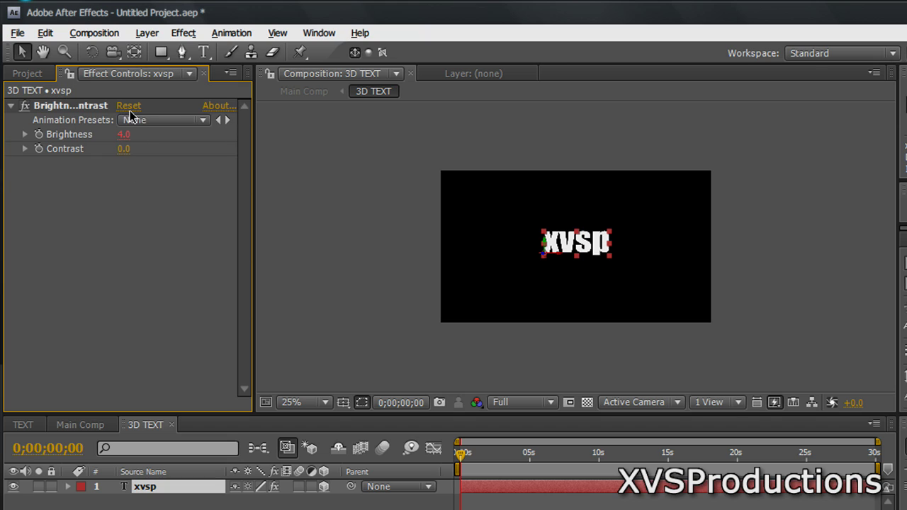
pyautogui.click(299, 220)
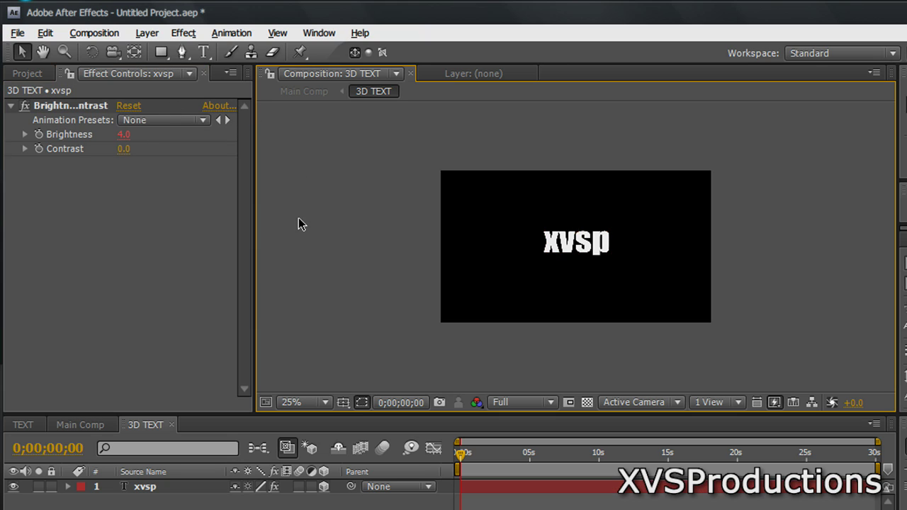
pyautogui.press('.')
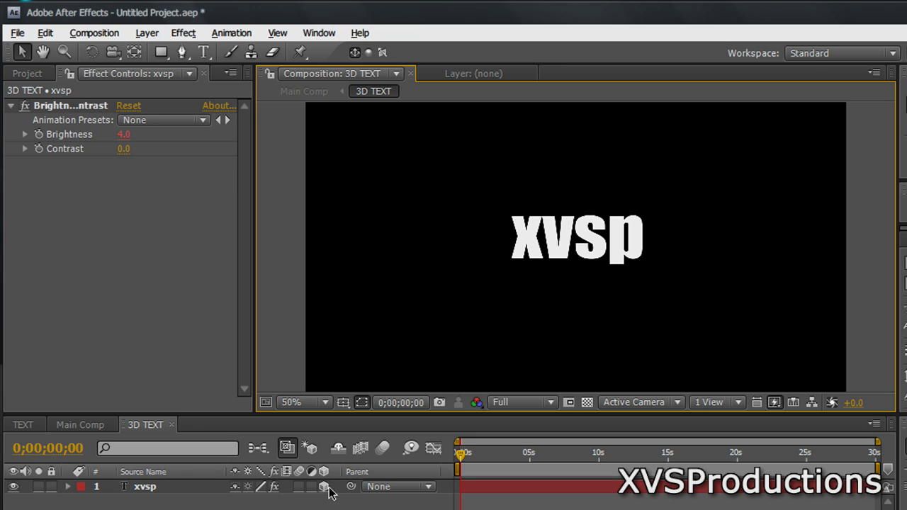
pyautogui.click(178, 494)
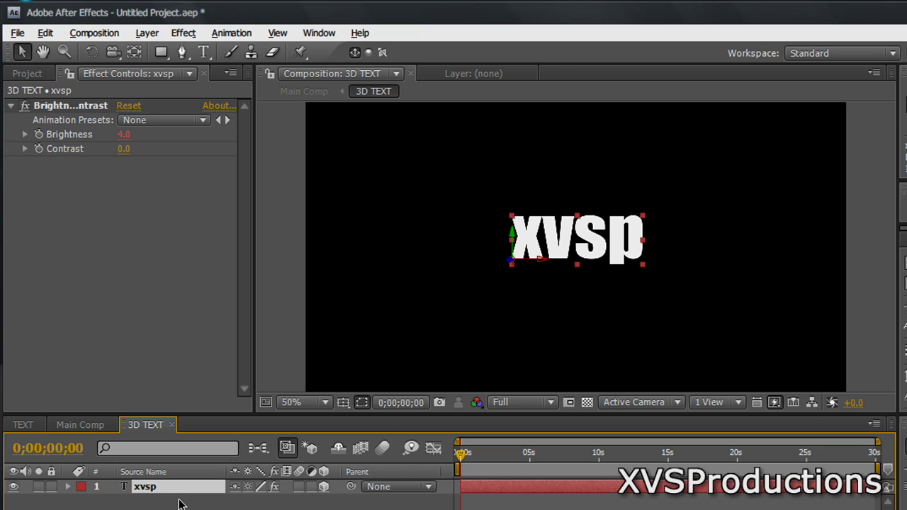
pyautogui.click(180, 498)
pyautogui.click(181, 490)
# - Duplicate the xvsp layer repeatedly with the preset shortcut until xvsp 64 tops the stack
pyautogui.hotkey('ctrl', 'd')
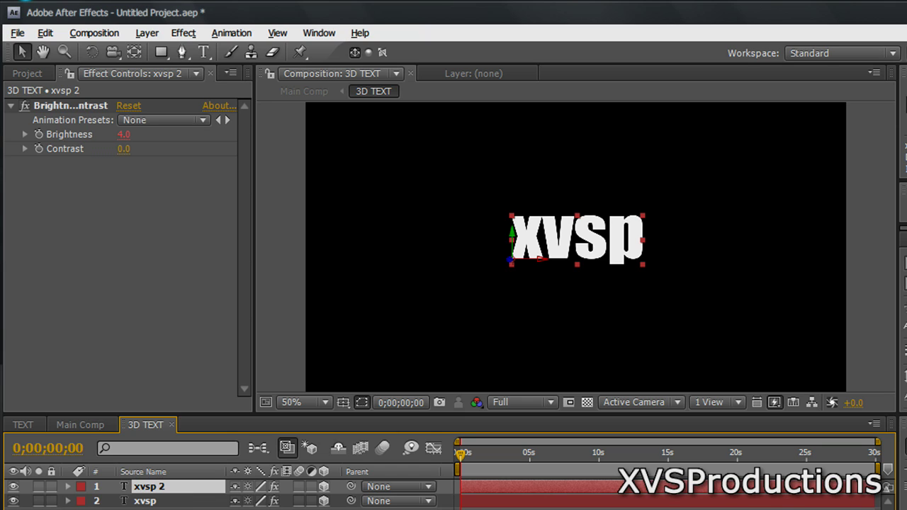
pyautogui.hotkey('ctrl', 'd')
pyautogui.hotkey('ctrl', 'd')
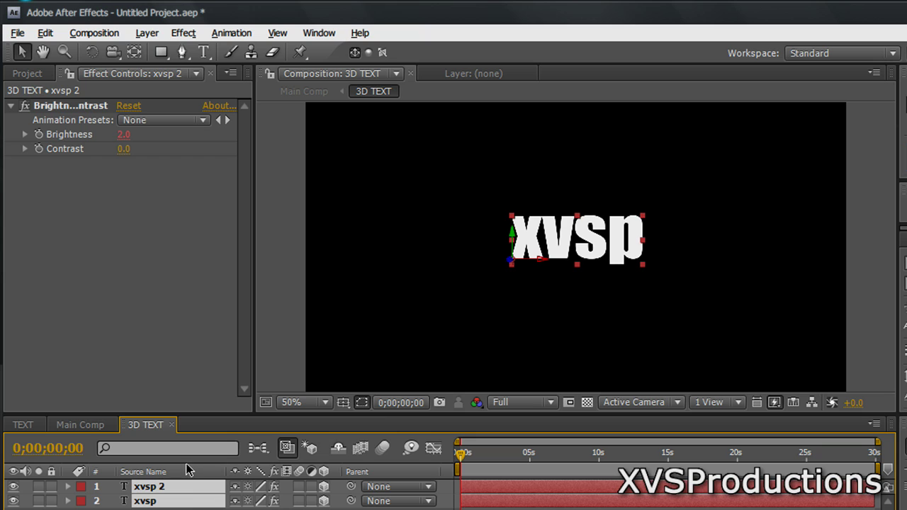
pyautogui.hotkey('ctrl', 'd')
pyautogui.hotkey('ctrl', 'd')
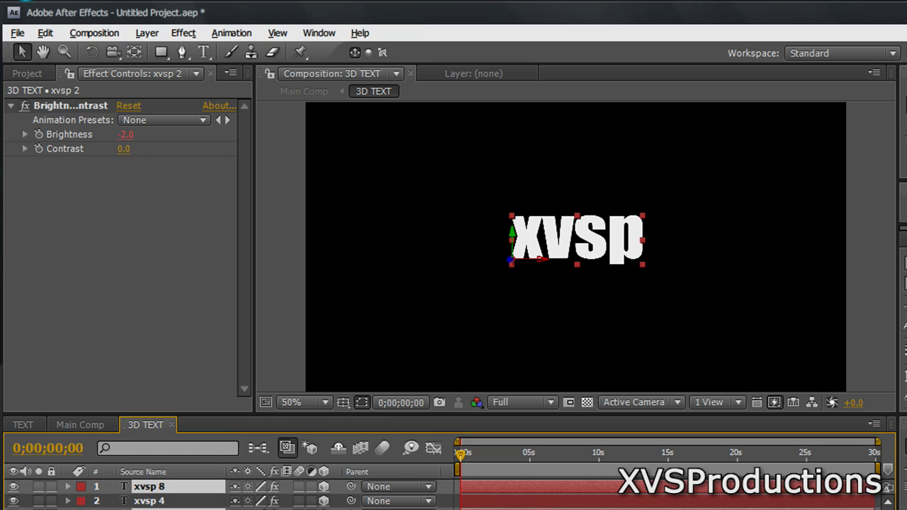
pyautogui.hotkey('ctrl', 'd')
pyautogui.hotkey('ctrl', 'd')
pyautogui.hotkey('ctrl', 'd')
pyautogui.hotkey('ctrl', 'd')
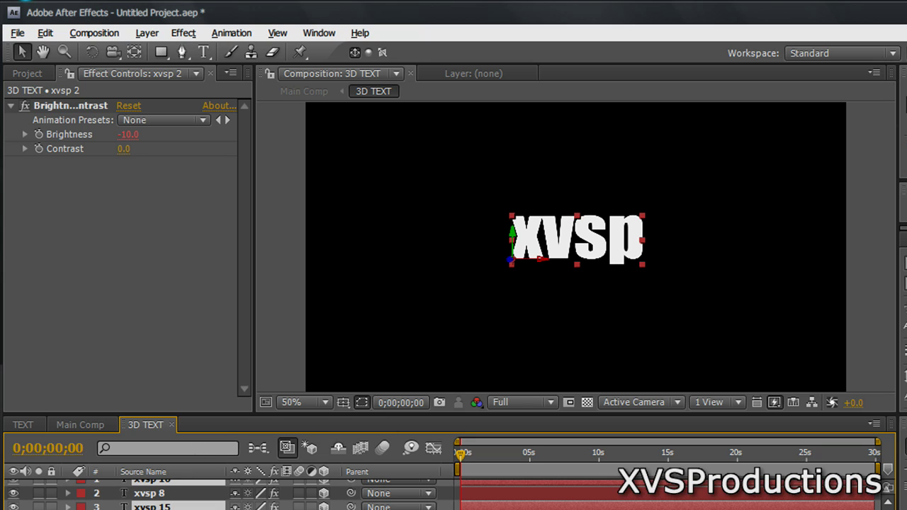
pyautogui.hotkey('ctrl', 'd')
pyautogui.hotkey('ctrl', 'd')
pyautogui.hotkey('ctrl', 'd')
pyautogui.hotkey('ctrl', 'd')
pyautogui.hotkey('ctrl', 'd')
pyautogui.hotkey('ctrl', 'd')
pyautogui.hotkey('ctrl', 'd')
pyautogui.hotkey('ctrl', 'd')
pyautogui.scroll(-8, 213, 496)
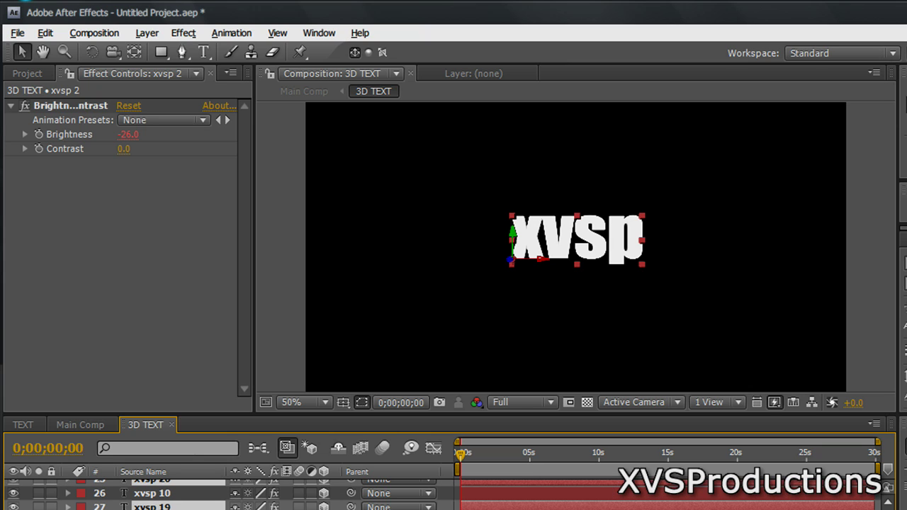
pyautogui.hotkey('ctrl', 'd')
pyautogui.hotkey('ctrl', 'd')
pyautogui.hotkey('ctrl', 'd')
pyautogui.hotkey('ctrl', 'd')
pyautogui.hotkey('ctrl', 'd')
pyautogui.hotkey('ctrl', 'd')
pyautogui.hotkey('ctrl', 'd')
pyautogui.hotkey('ctrl', 'd')
pyautogui.hotkey('ctrl', 'd')
pyautogui.hotkey('ctrl', 'd')
pyautogui.hotkey('ctrl', 'd')
pyautogui.hotkey('ctrl', 'd')
pyautogui.hotkey('ctrl', 'd')
pyautogui.hotkey('ctrl', 'd')
pyautogui.hotkey('ctrl', 'd')
pyautogui.hotkey('ctrl', 'd')
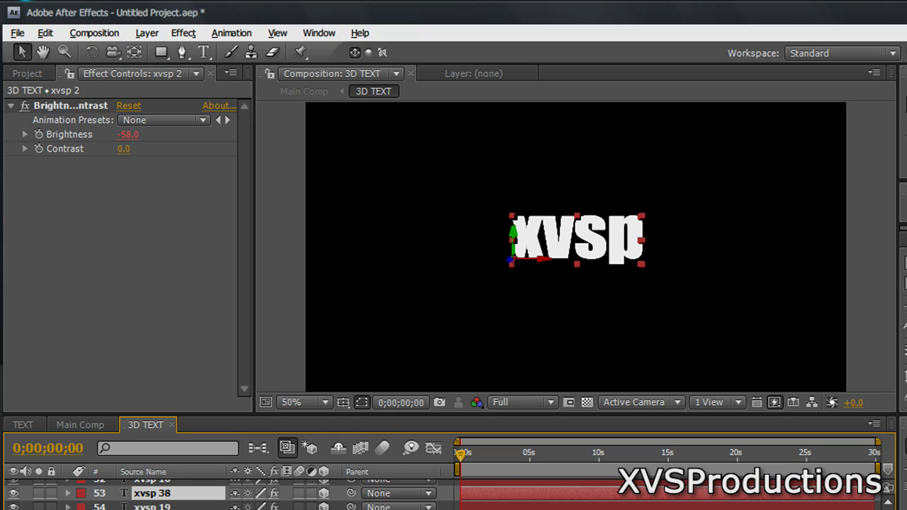
pyautogui.scroll(15, 212, 496)
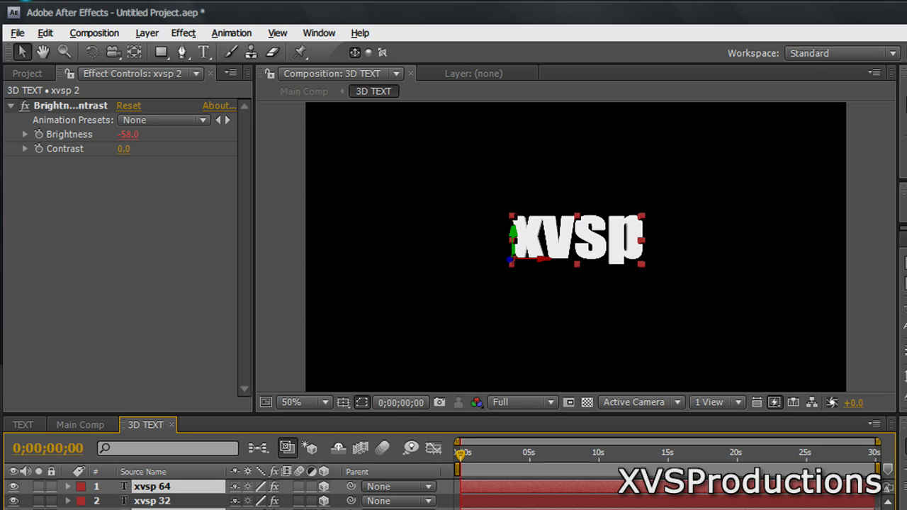
pyautogui.click(162, 341)
pyautogui.click(178, 492)
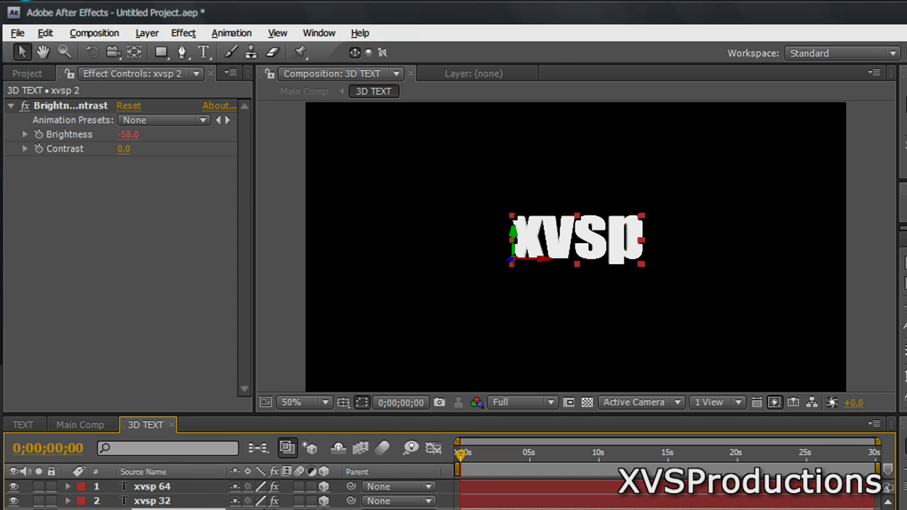
# - Select the front xvsp 64 layer and open the Effect menu
pyautogui.click(176, 487)
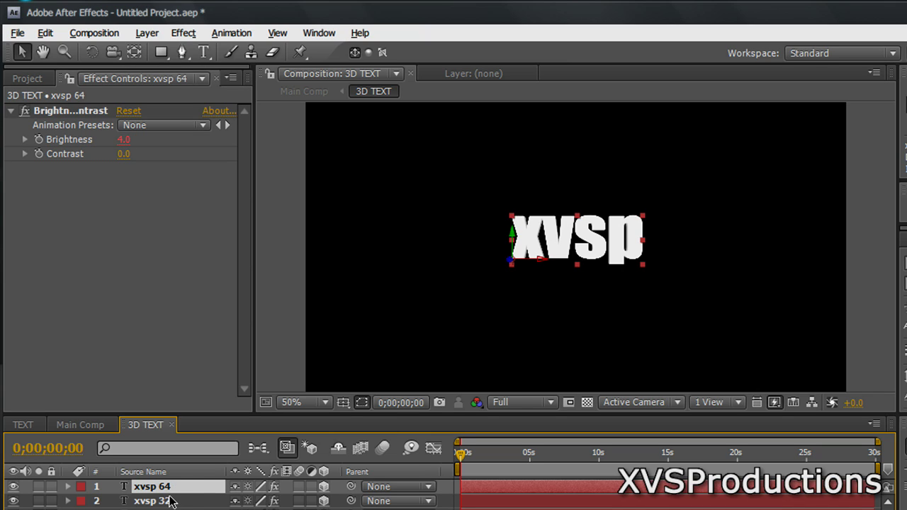
pyautogui.click(196, 36)
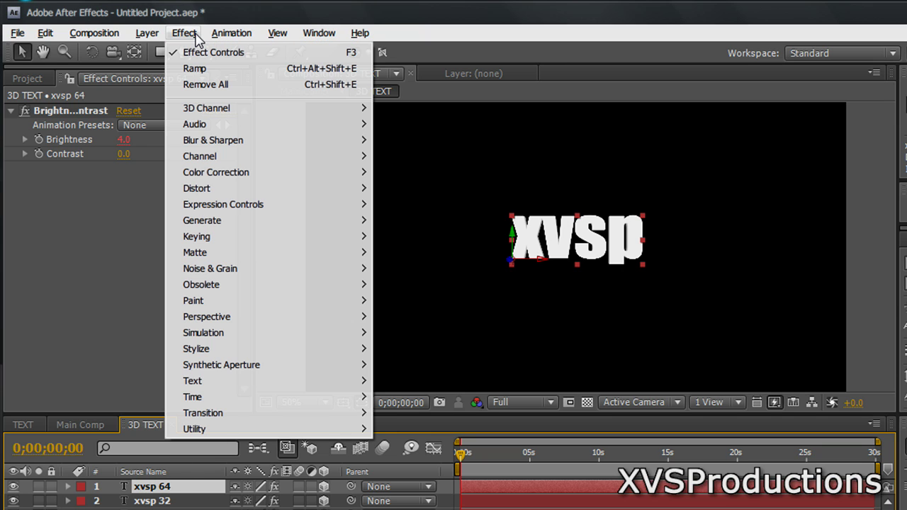
# - Add a Ramp effect to xvsp 64 with a white start colour and black end colour
pyautogui.moveTo(254, 226)
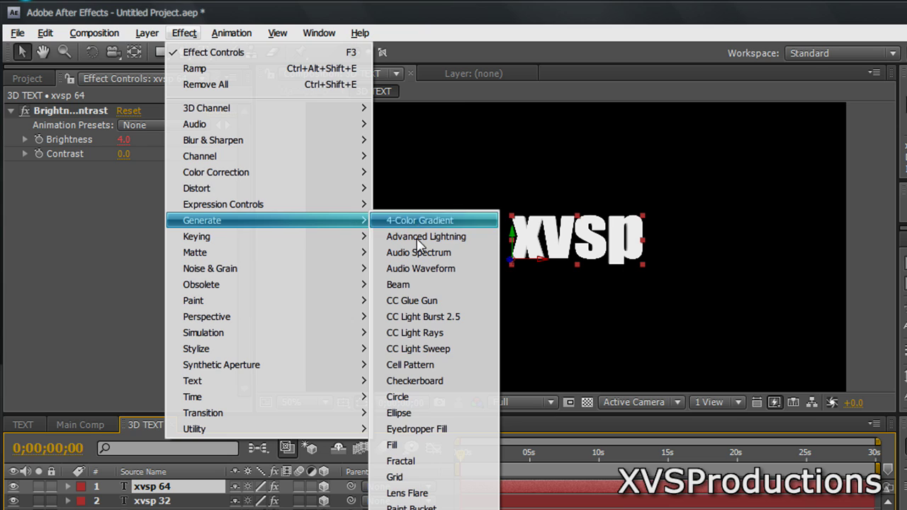
pyautogui.click(404, 506)
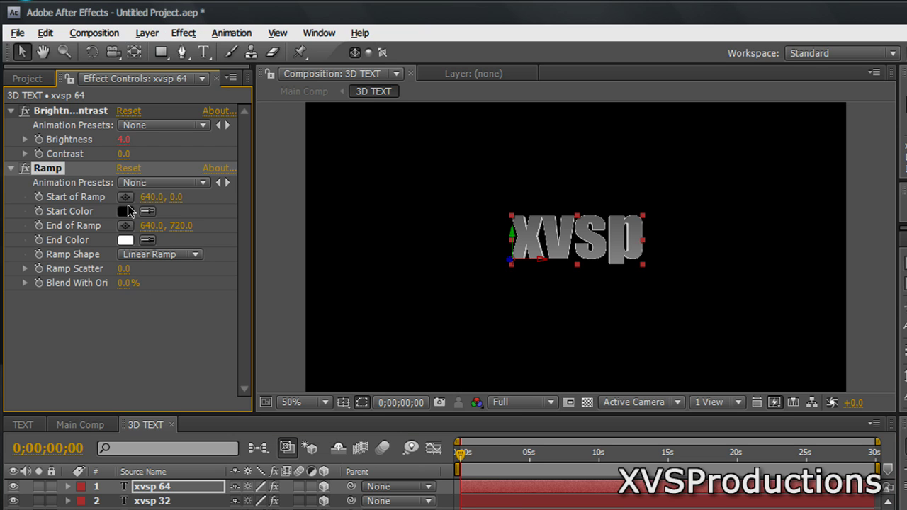
pyautogui.click(126, 211)
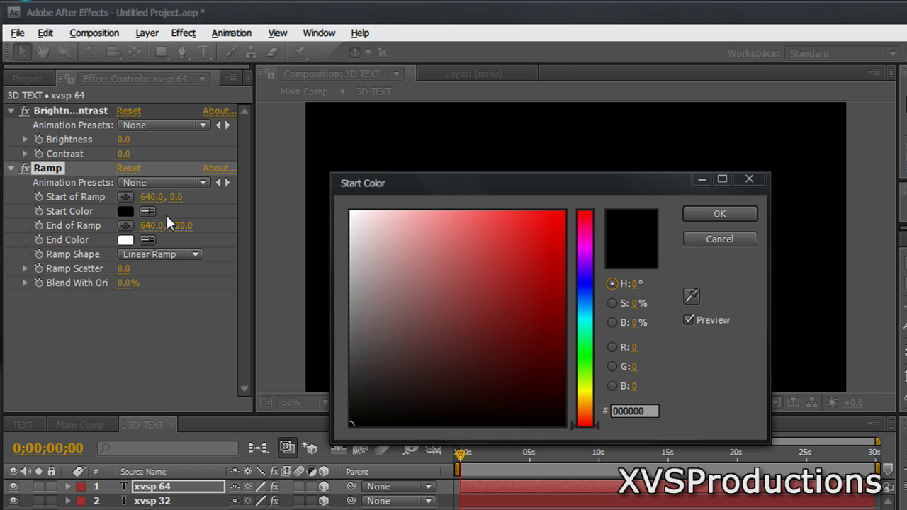
pyautogui.click(353, 218)
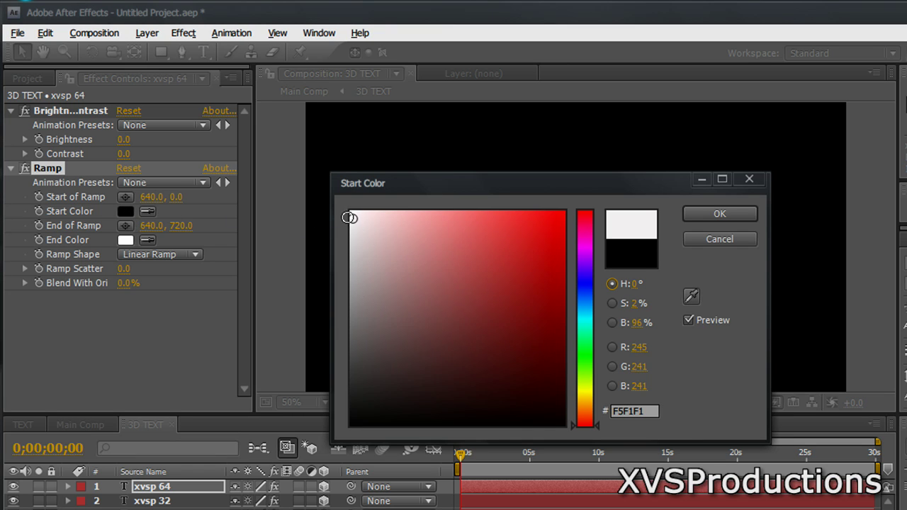
pyautogui.click(709, 214)
pyautogui.click(125, 240)
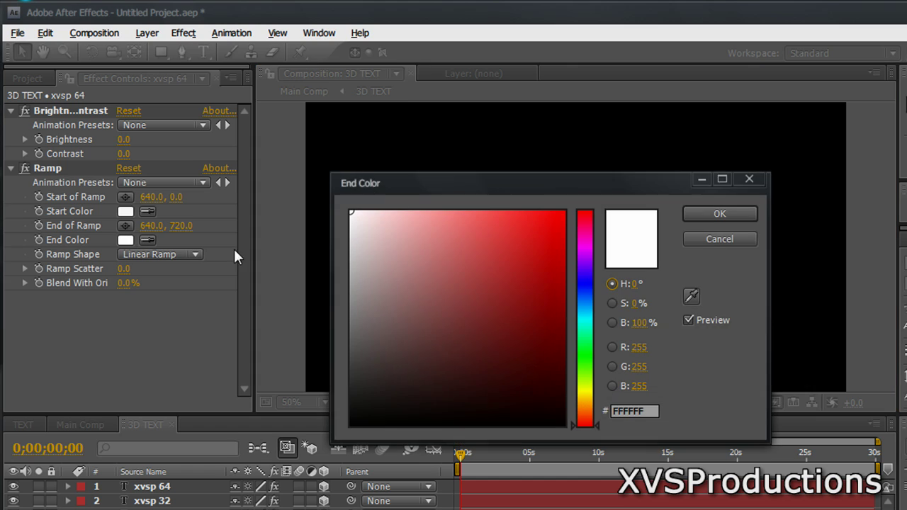
pyautogui.click(379, 265)
pyautogui.click(371, 413)
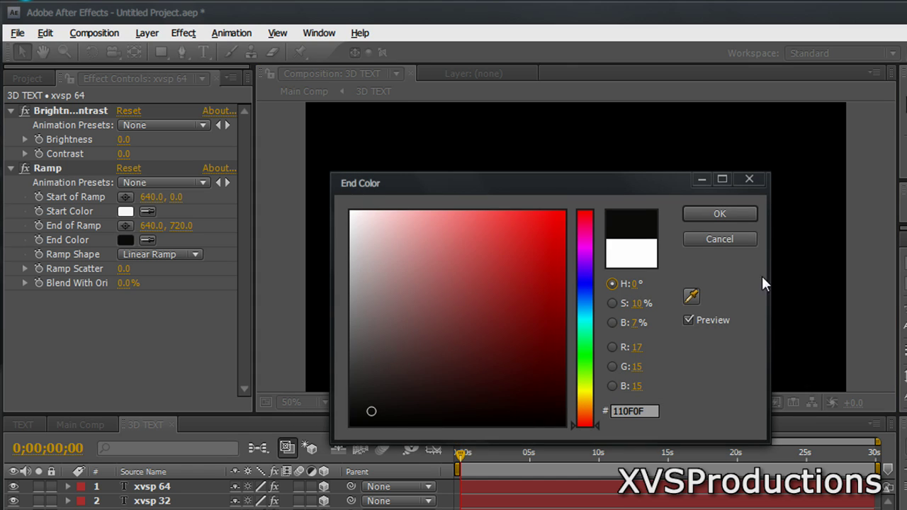
pyautogui.click(737, 215)
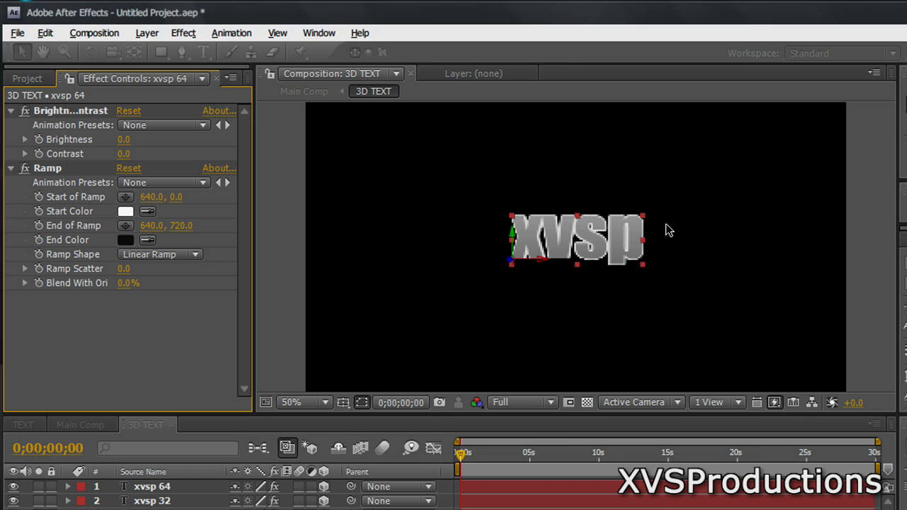
# - Move the Ramp's start point down to 640, 155
pyautogui.click(180, 205)
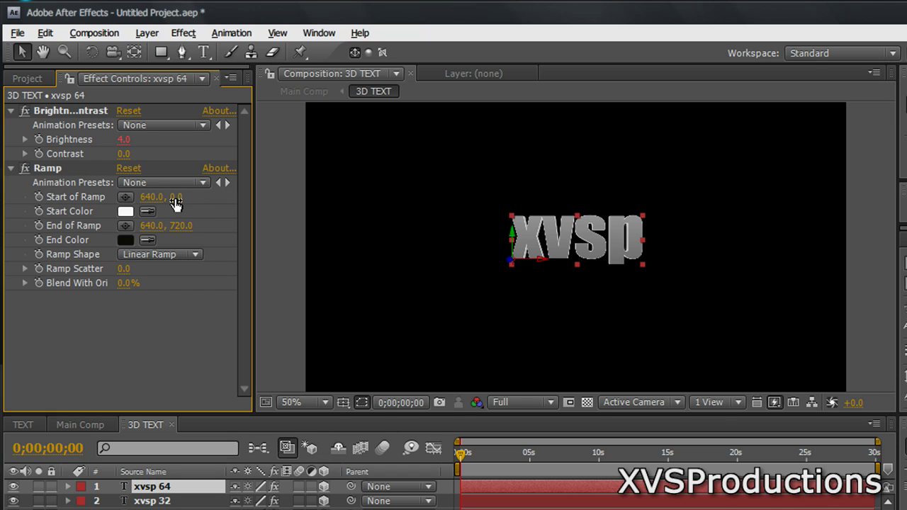
pyautogui.moveTo(177, 204); pyautogui.dragTo(319, 192)
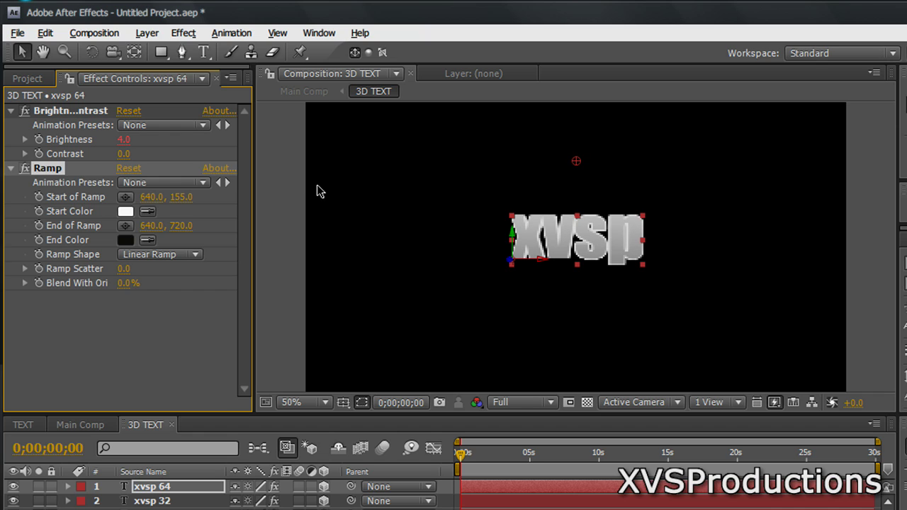
pyautogui.click(300, 188)
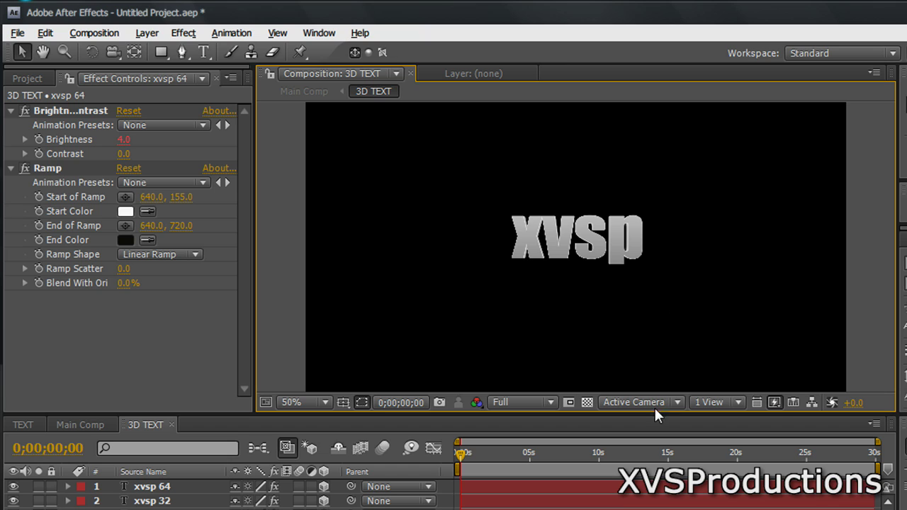
pyautogui.click(691, 413)
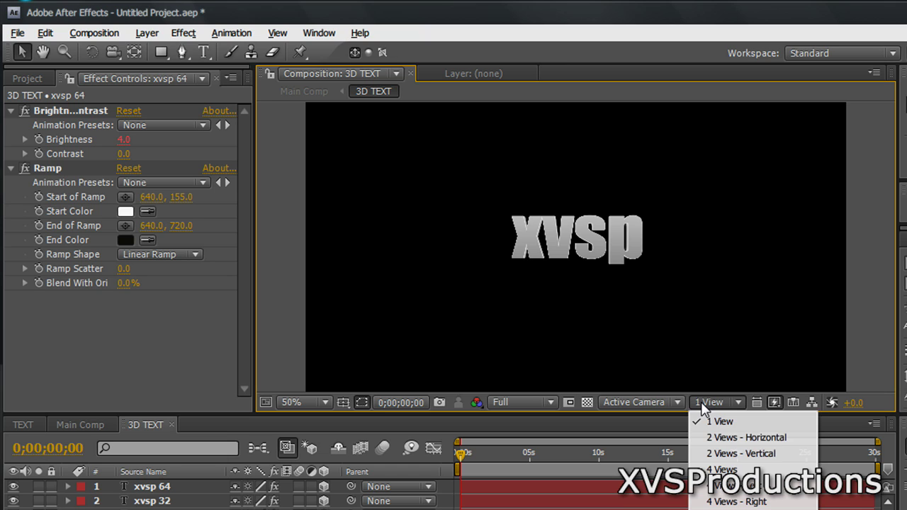
pyautogui.click(667, 411)
pyautogui.click(666, 410)
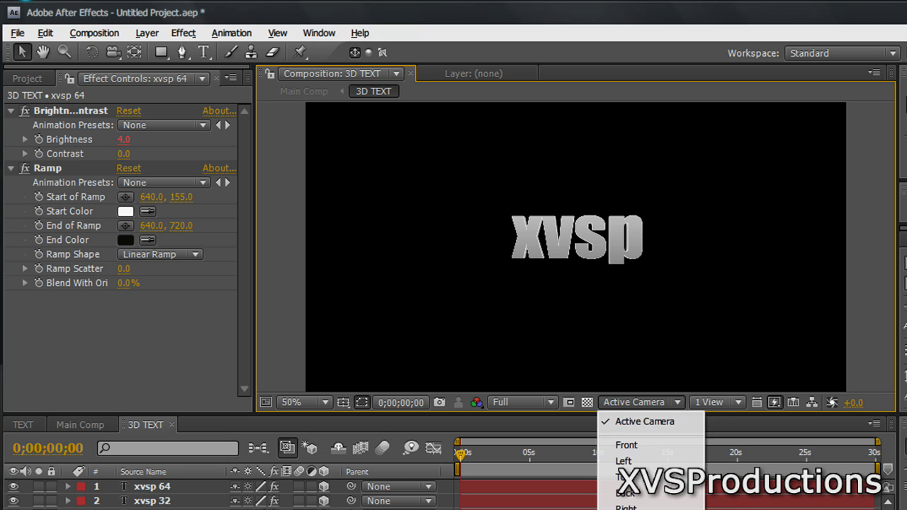
pyautogui.click(655, 504)
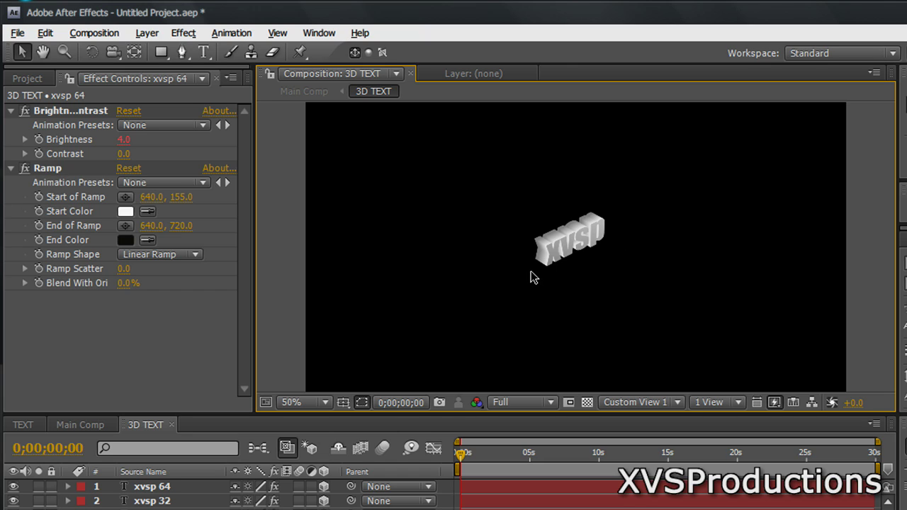
pyautogui.press('/')
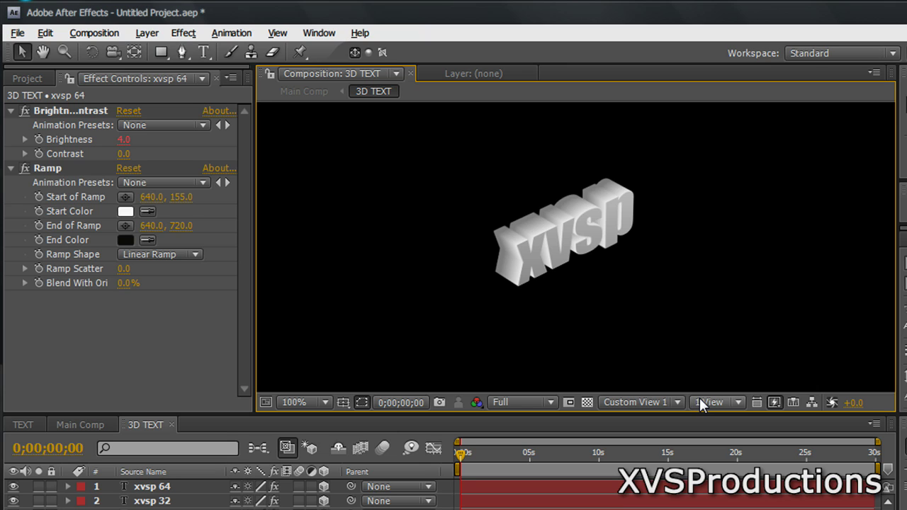
pyautogui.click(678, 403)
pyautogui.click(662, 425)
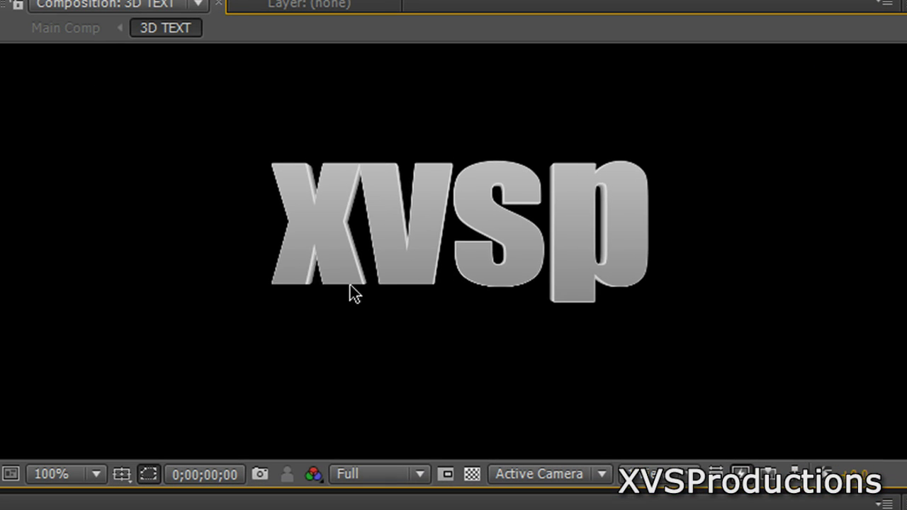
pyautogui.press('.')
pyautogui.press(',')
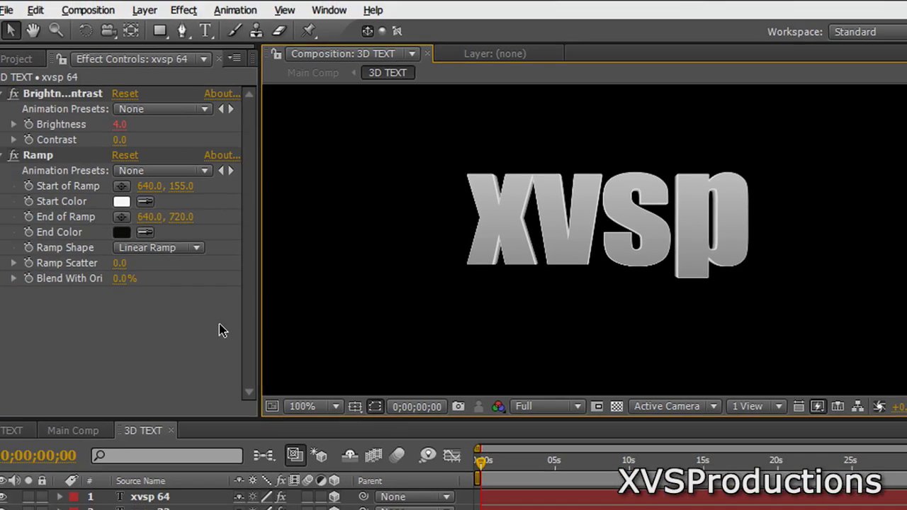
# - Apply a Bevel and Emboss layer style to the xvsp 64 layer
pyautogui.click(231, 329)
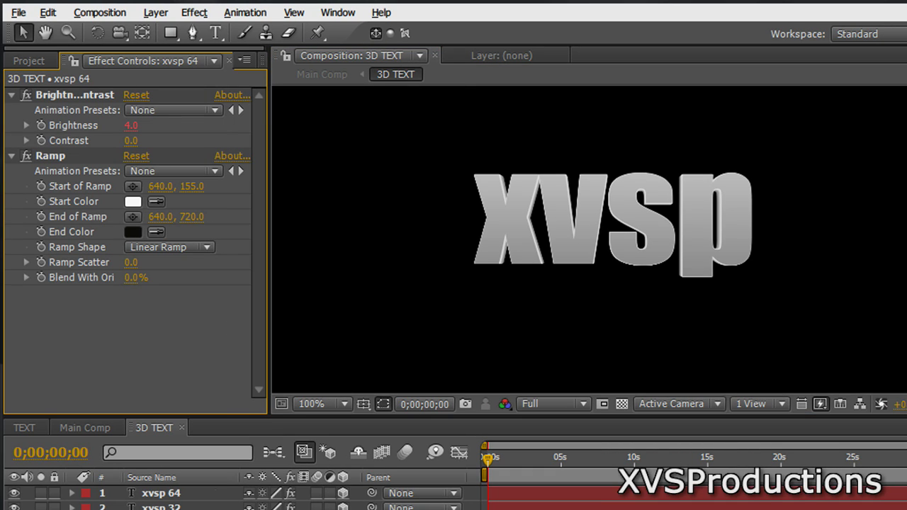
pyautogui.click(210, 496)
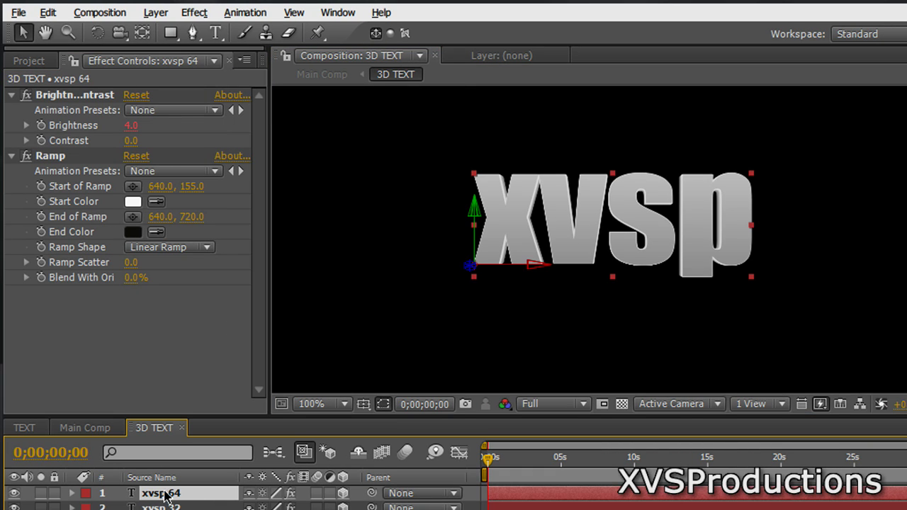
pyautogui.click(157, 12)
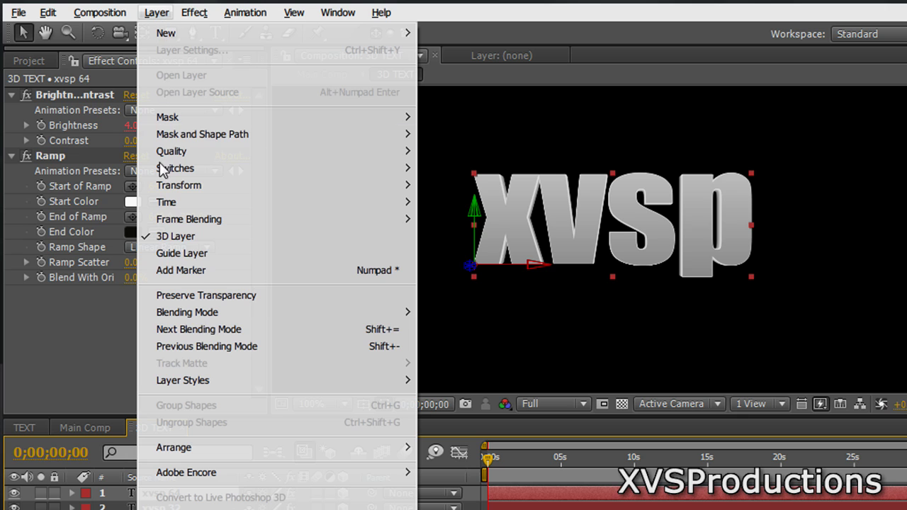
pyautogui.moveTo(344, 383)
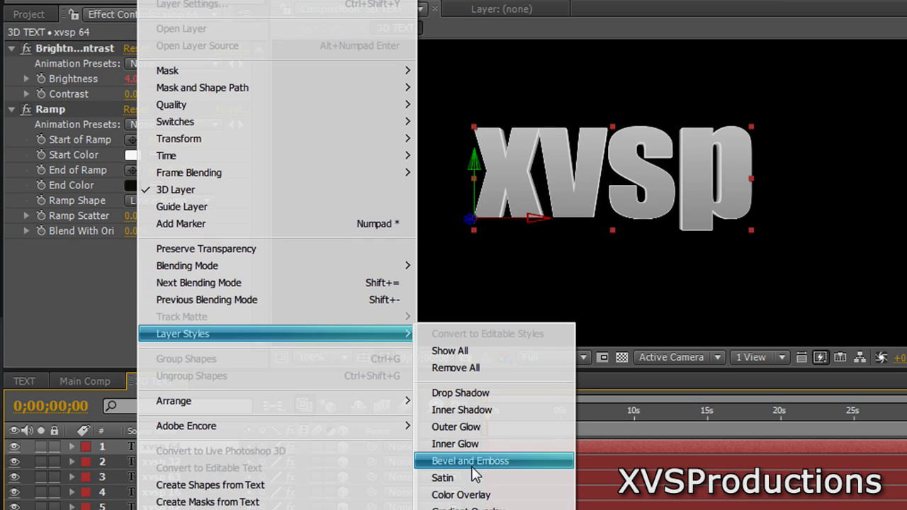
pyautogui.click(470, 506)
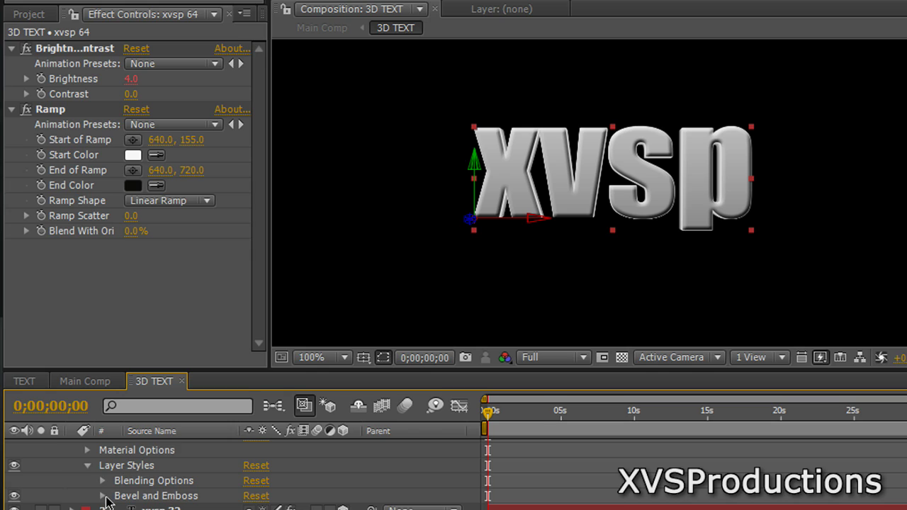
# - Set Bevel and Emboss Size to 2.0 on xvsp 64 and zoom to inspect the edges
pyautogui.click(103, 496)
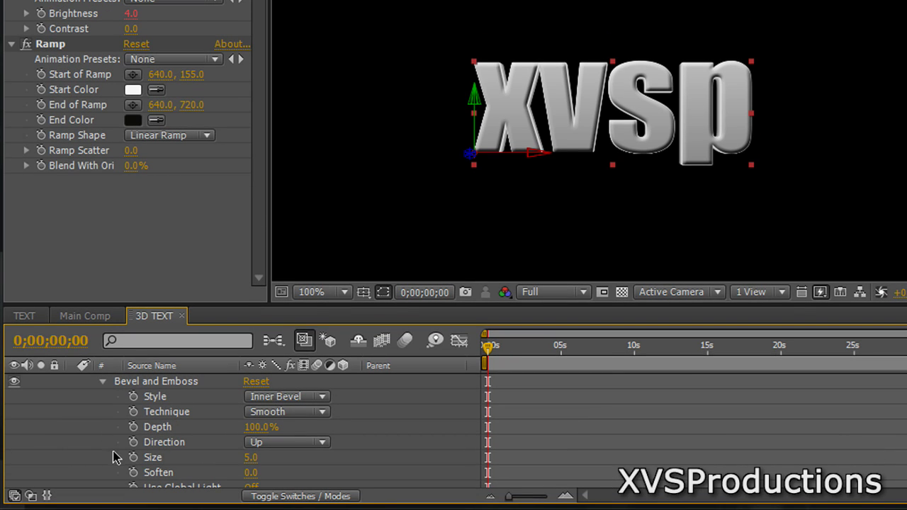
pyautogui.click(248, 458)
pyautogui.write('2')
pyautogui.press('Return')
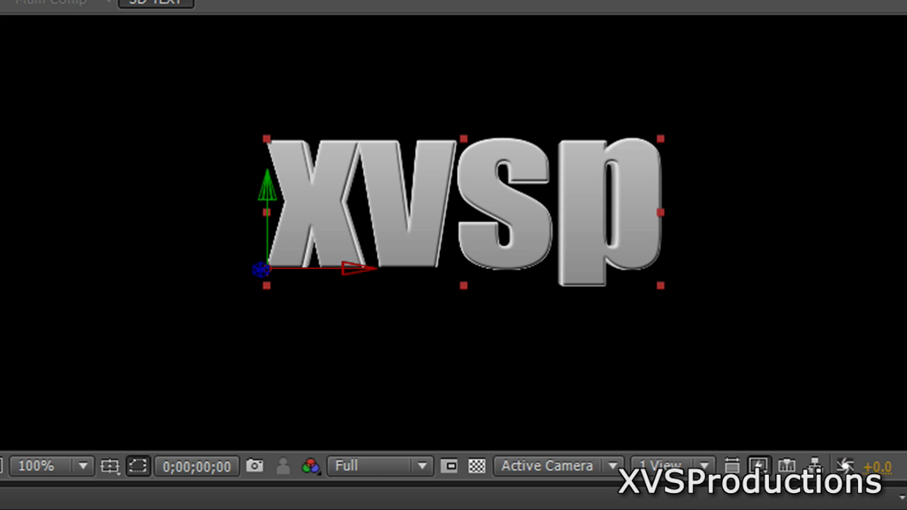
pyautogui.click(418, 364)
pyautogui.press('.')
pyautogui.press(',')
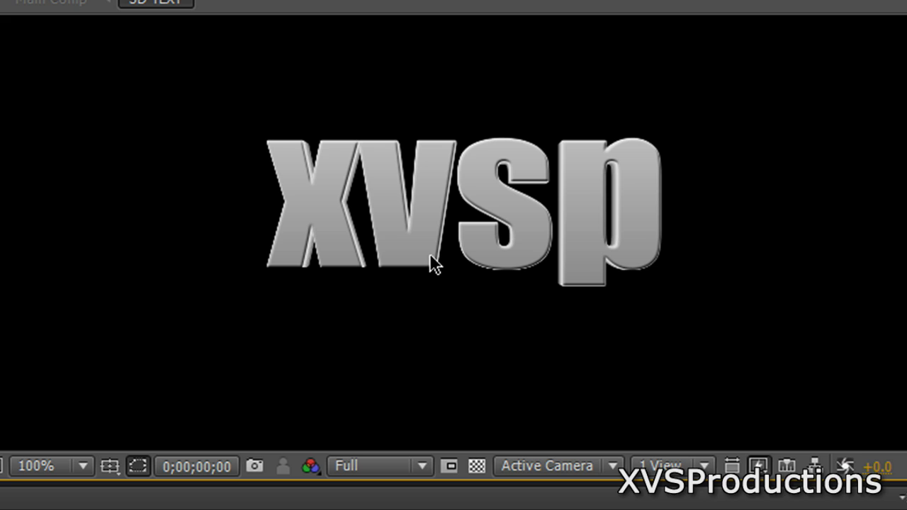